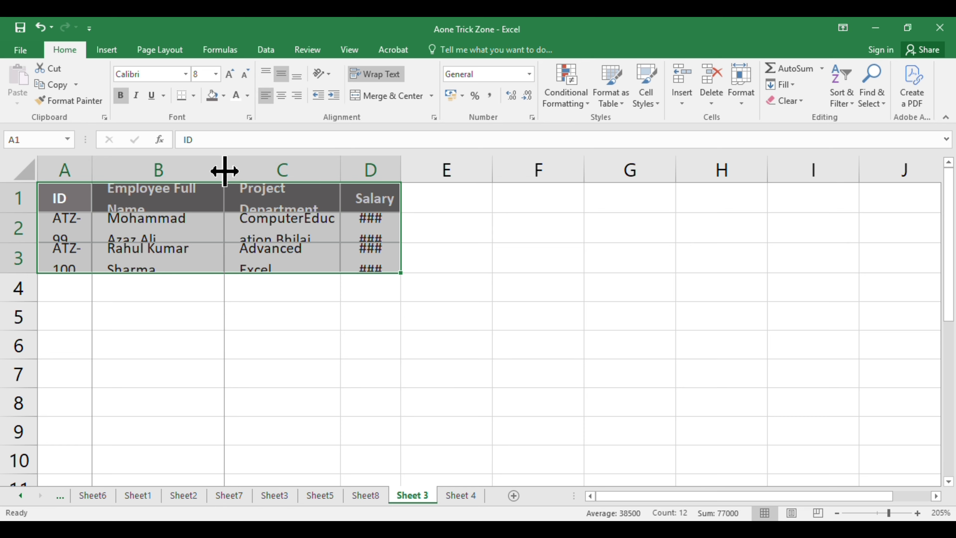
AutoFit the widths of columns A through D individually so each fits its contents
{"action": "double_click", "coordinate": [225, 171]}
{"action": "double_click", "coordinate": [91, 171]}
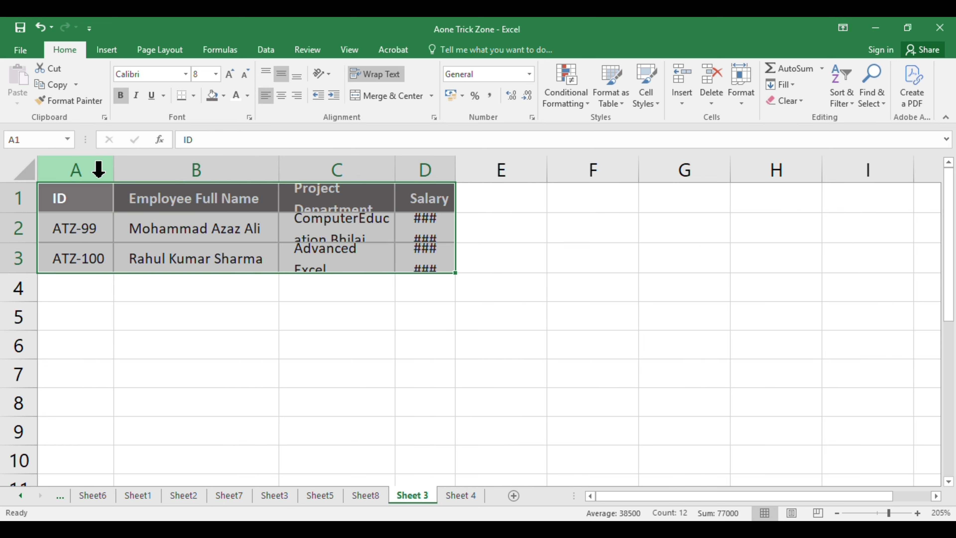
{"action": "double_click", "coordinate": [395, 171]}
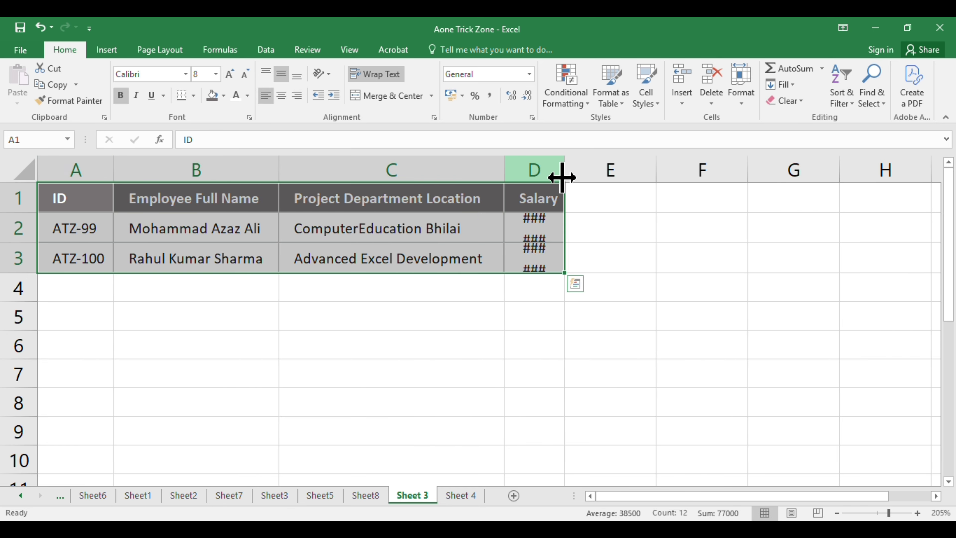
{"action": "double_click", "coordinate": [565, 177]}
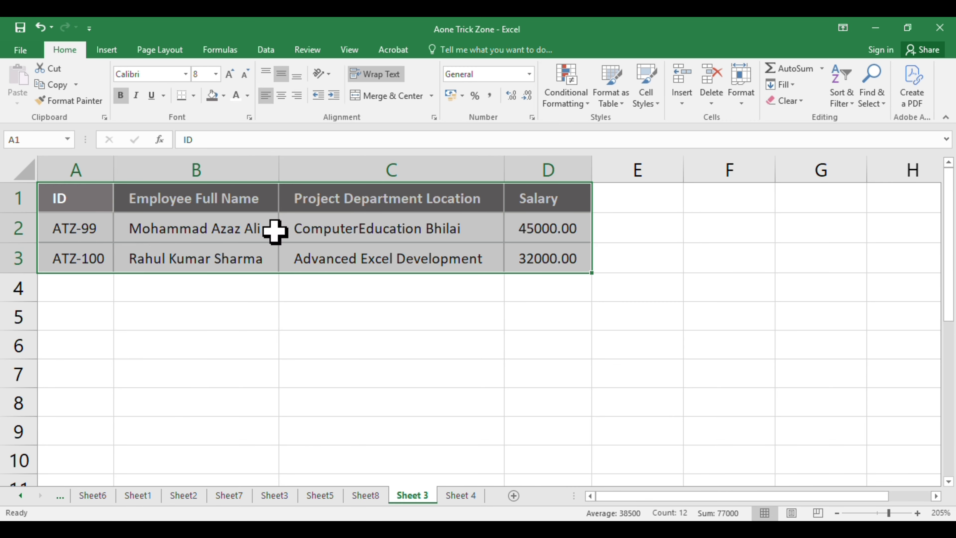
{"action": "left_click", "coordinate": [318, 326]}
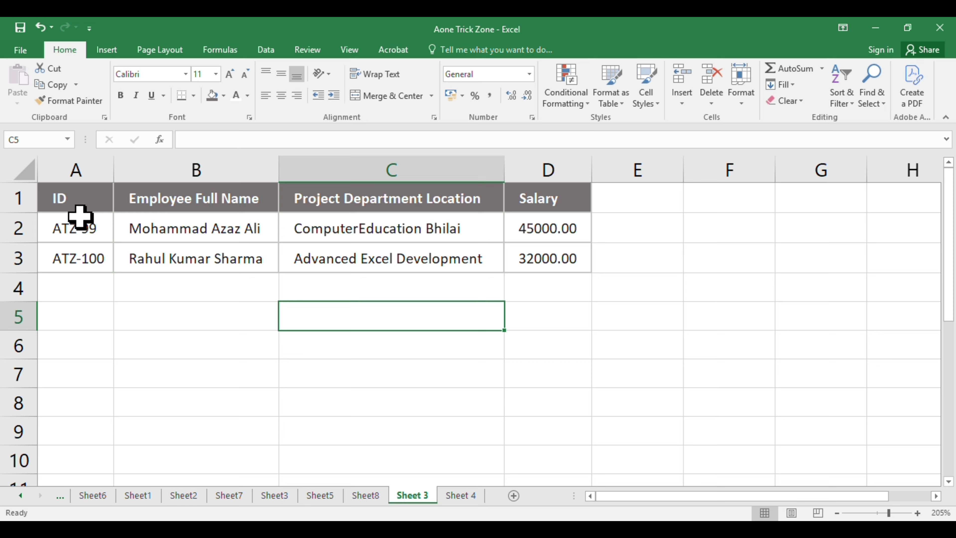
Set the row height of the whole employee table to 22
{"action": "left_click", "coordinate": [62, 201]}
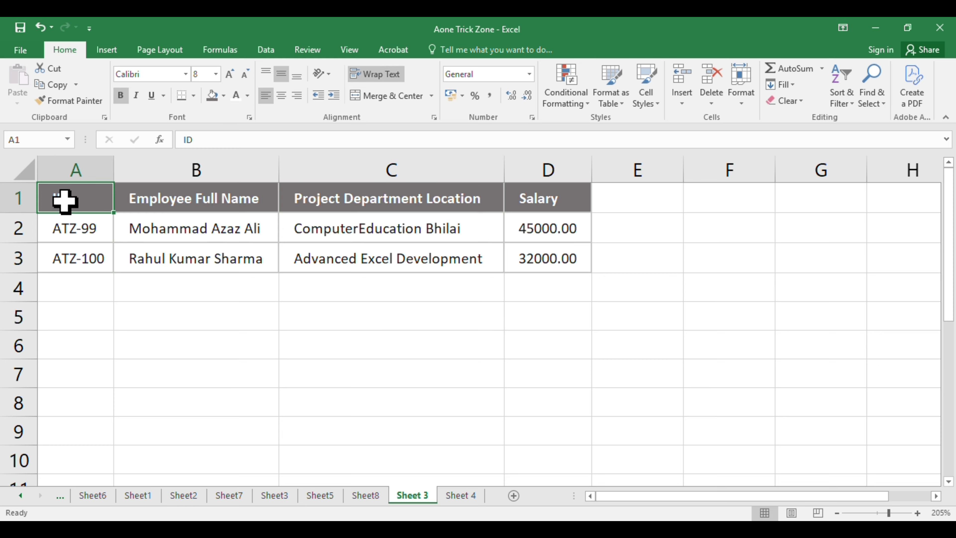
{"action": "key", "text": "ctrl+a"}
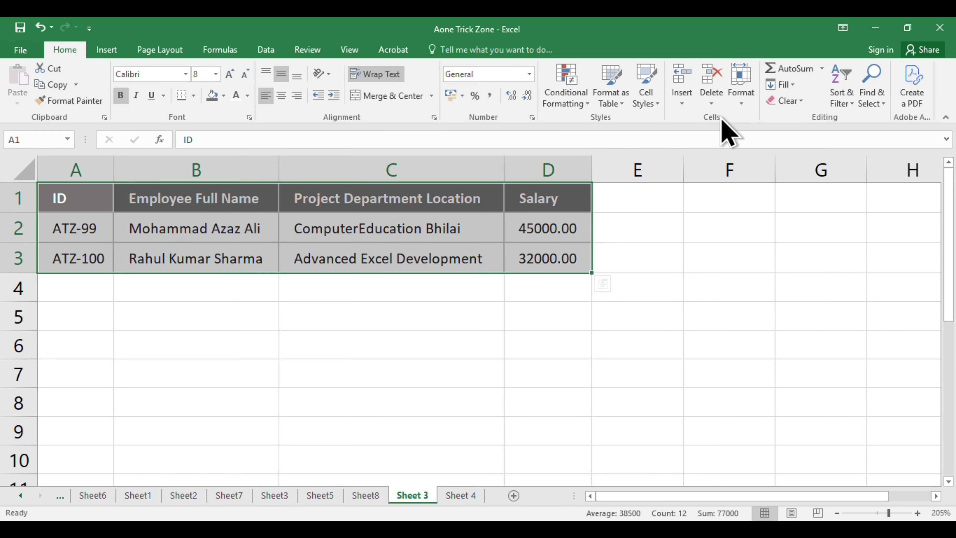
{"action": "left_click", "coordinate": [742, 106]}
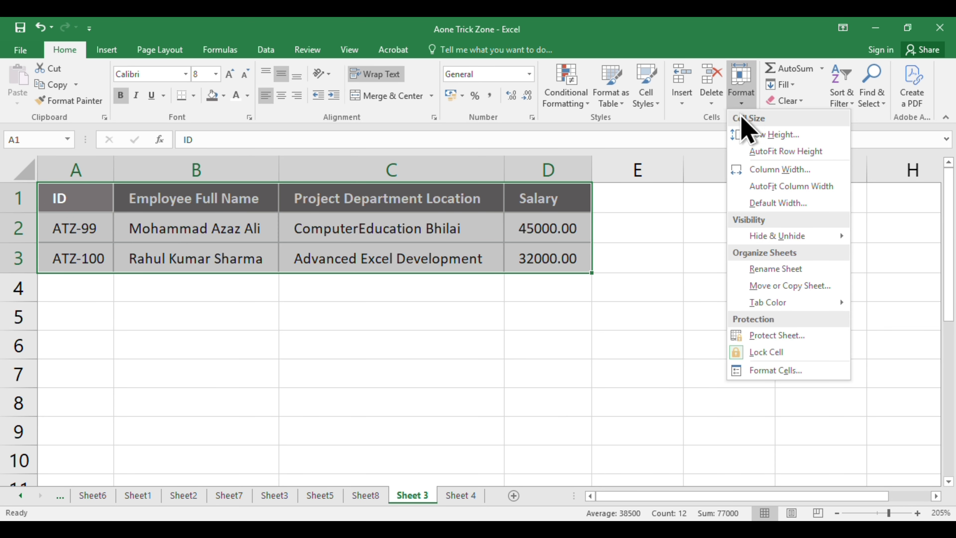
{"action": "left_click", "coordinate": [743, 135]}
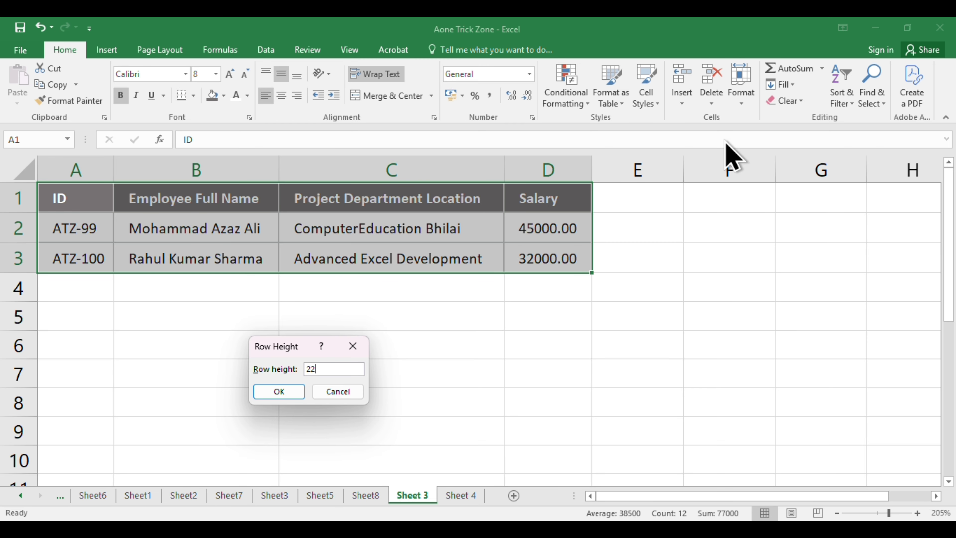
{"action": "key", "text": "Return"}
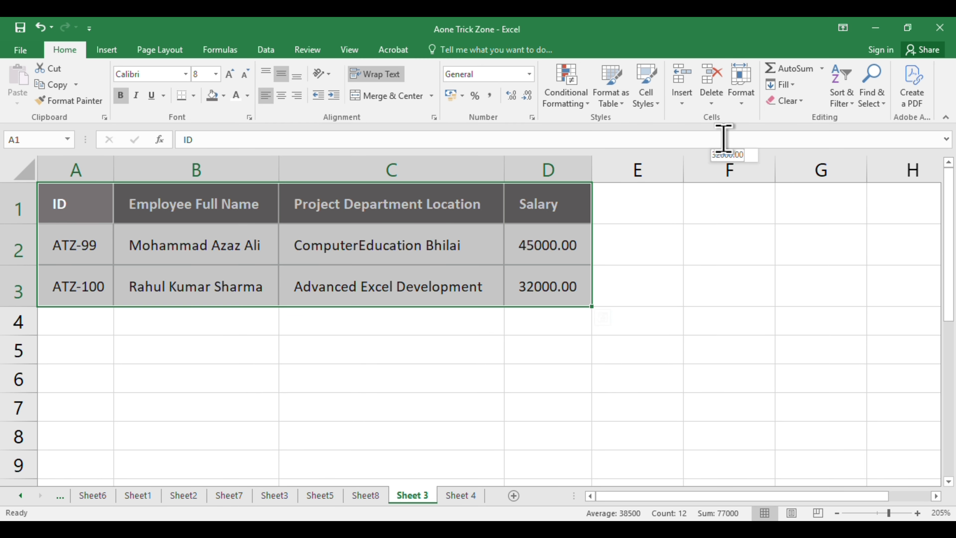
{"action": "left_click", "coordinate": [177, 278]}
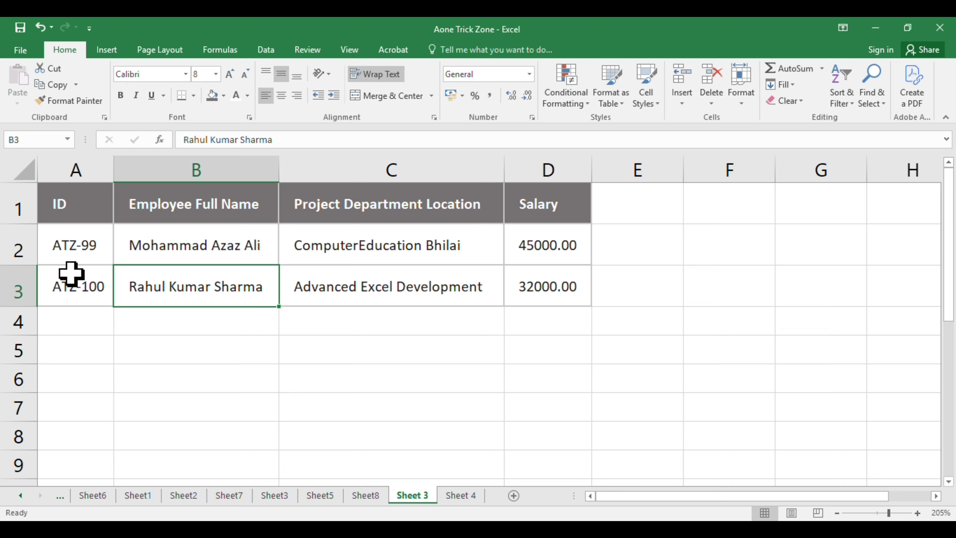
Set the column width of the whole employee table to 18
{"action": "left_click", "coordinate": [77, 207]}
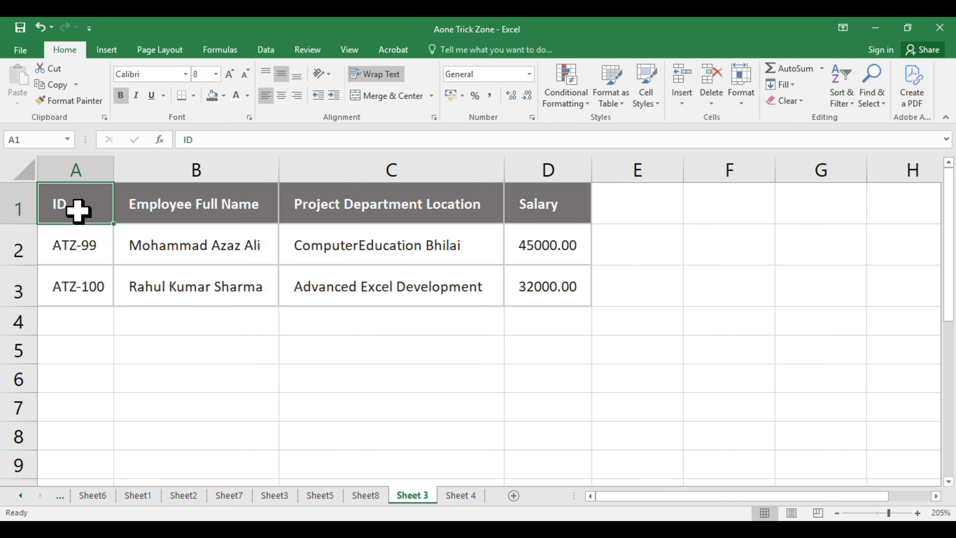
{"action": "key", "text": "ctrl+a"}
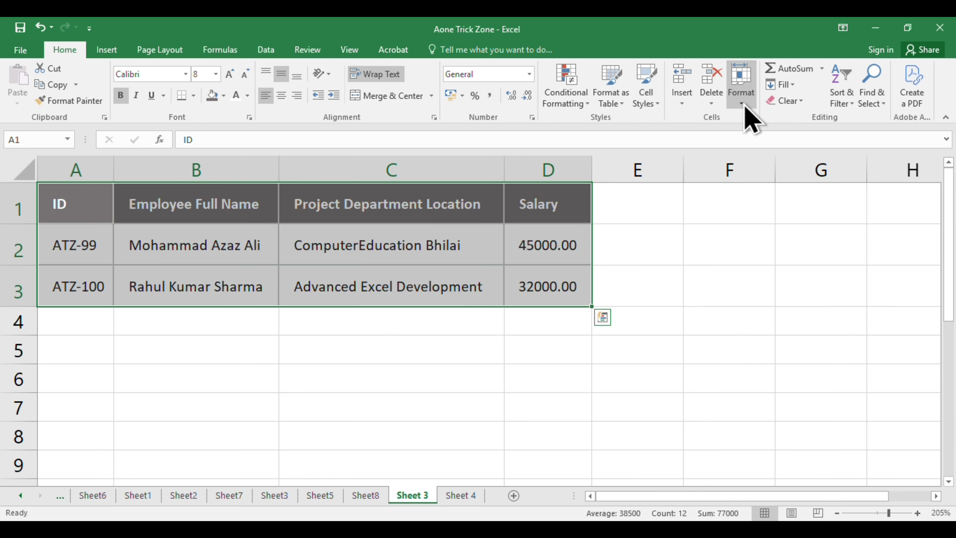
{"action": "left_click", "coordinate": [744, 109]}
{"action": "left_click", "coordinate": [763, 172]}
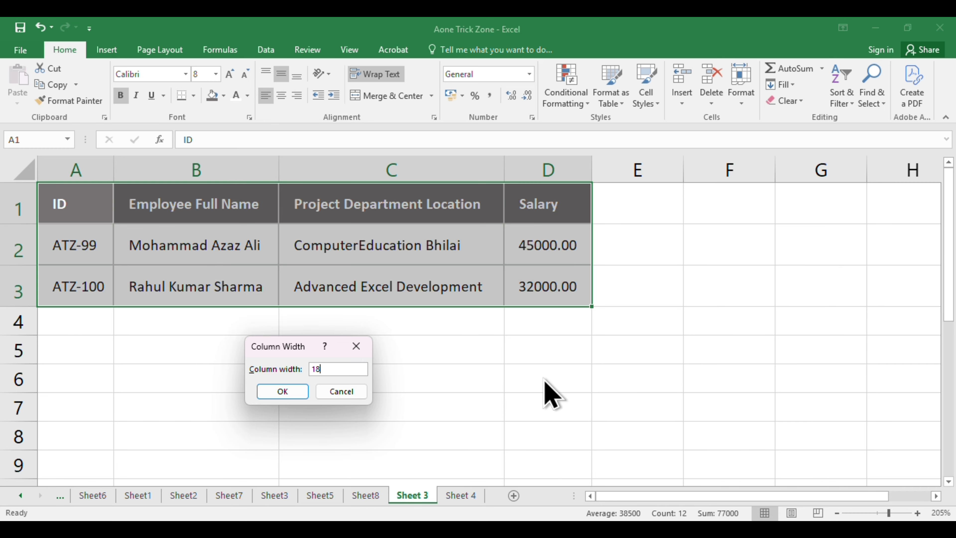
{"action": "key", "text": "Return"}
{"action": "left_click", "coordinate": [531, 374]}
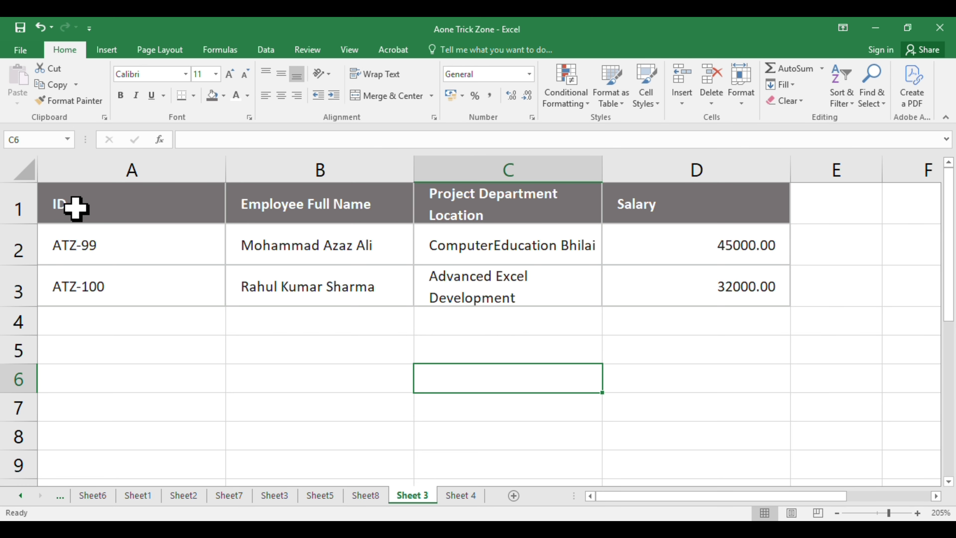
AutoFit the column widths of the whole employee table at once
{"action": "left_click", "coordinate": [118, 207]}
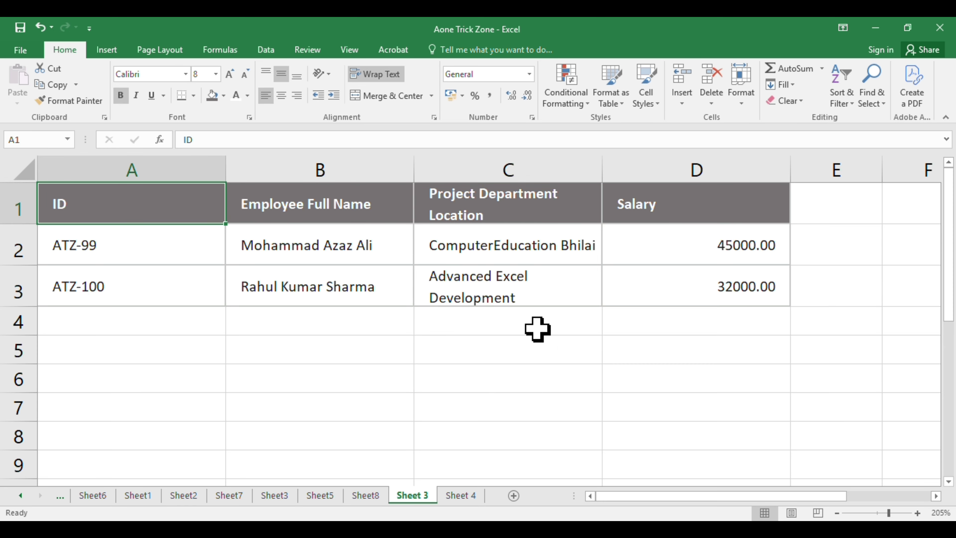
{"action": "key", "text": "ctrl+a"}
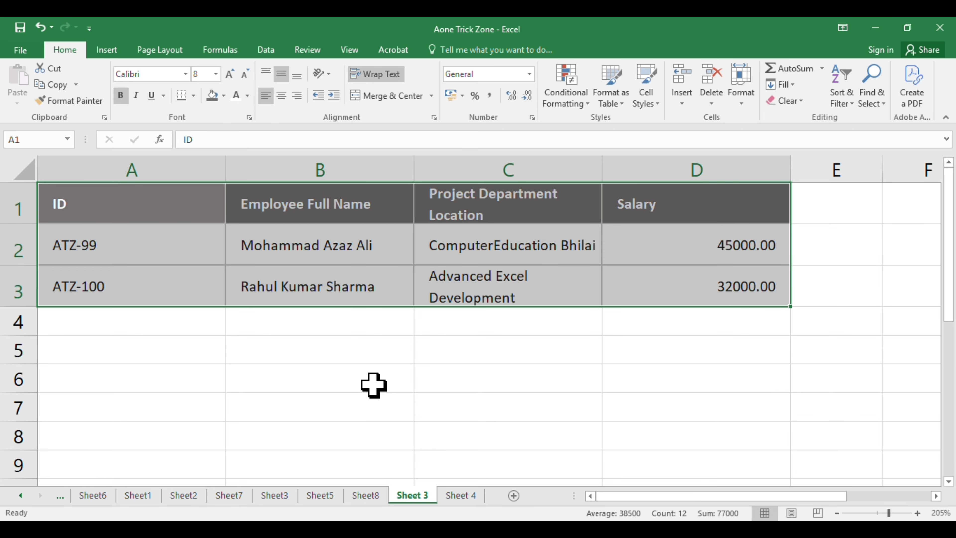
{"action": "key", "text": "alt+h"}
{"action": "key", "text": "o"}
{"action": "key", "text": "i"}
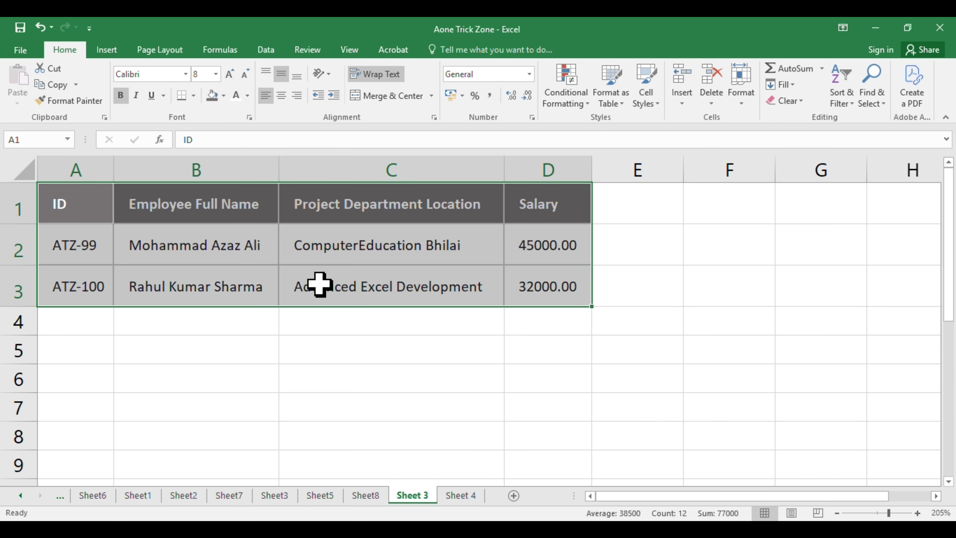
AutoFit the row heights of the employee table, then deselect the table
{"action": "key", "text": "alt+h"}
{"action": "key", "text": "o"}
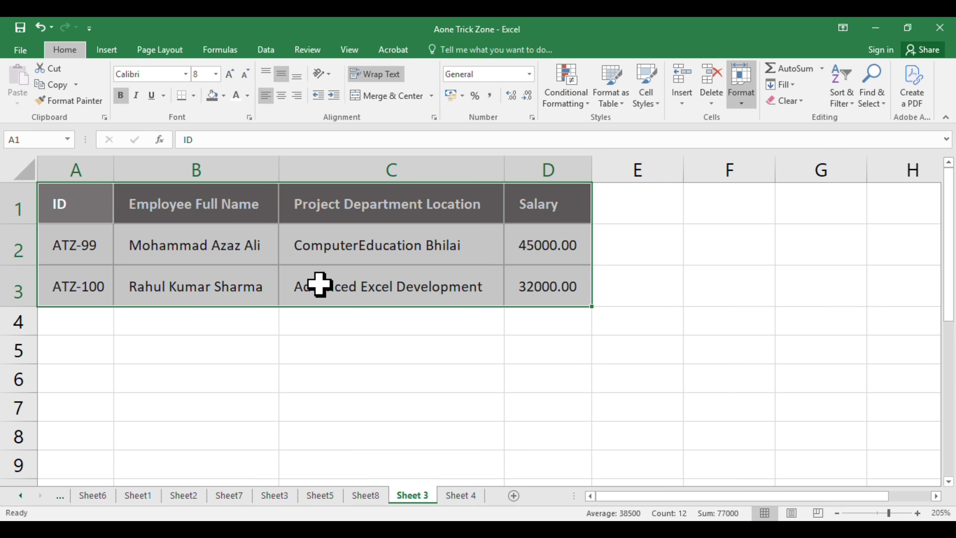
{"action": "key", "text": "a"}
{"action": "key", "text": "alt+a"}
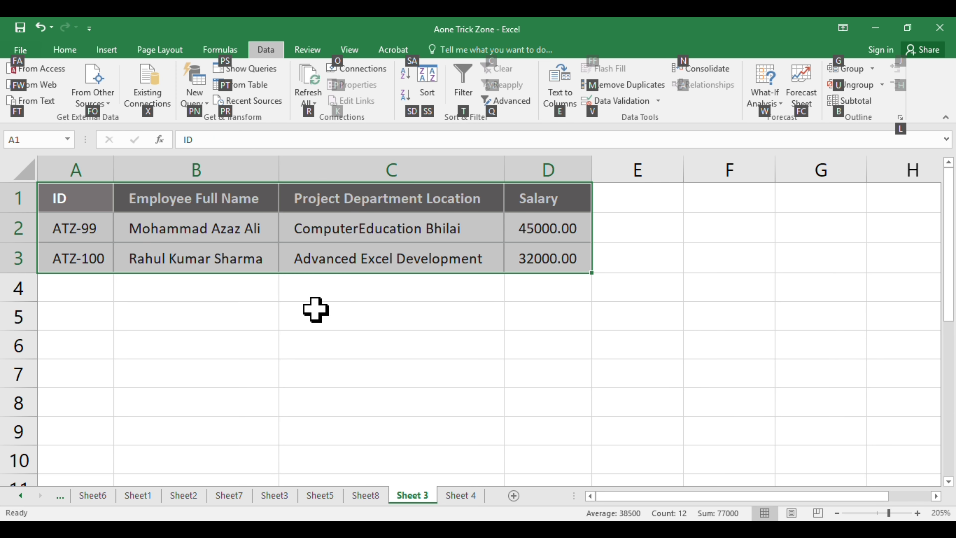
{"action": "left_click", "coordinate": [315, 310]}
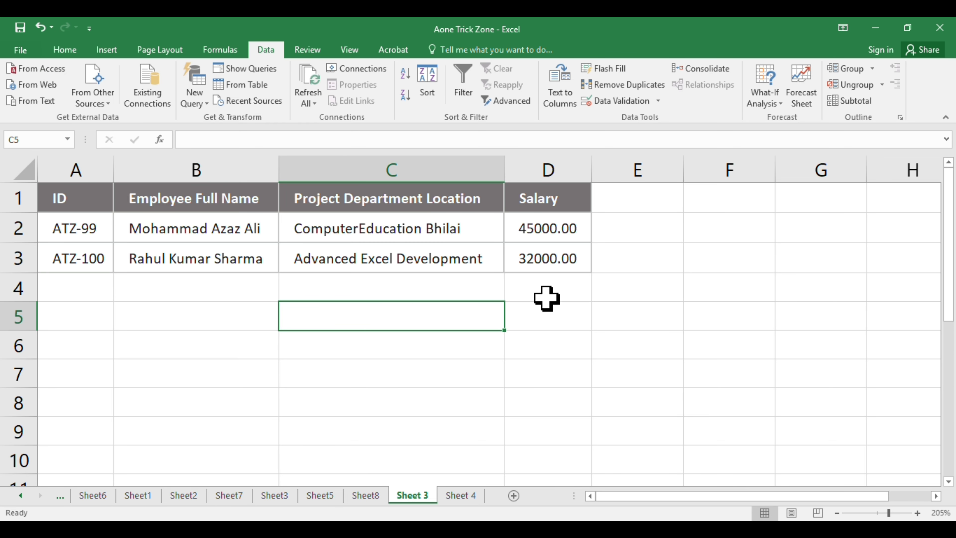
{"action": "left_click", "coordinate": [213, 320]}
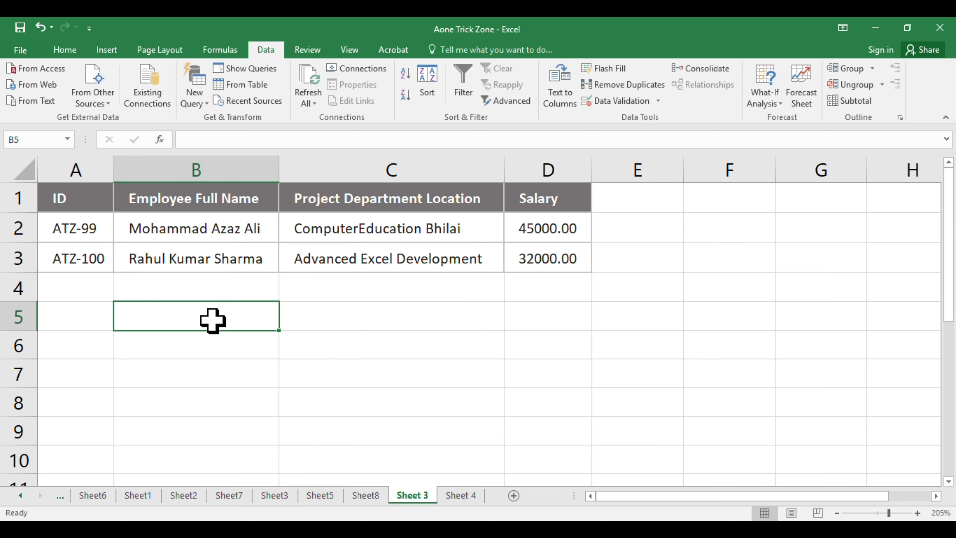
{"action": "left_click", "coordinate": [123, 353]}
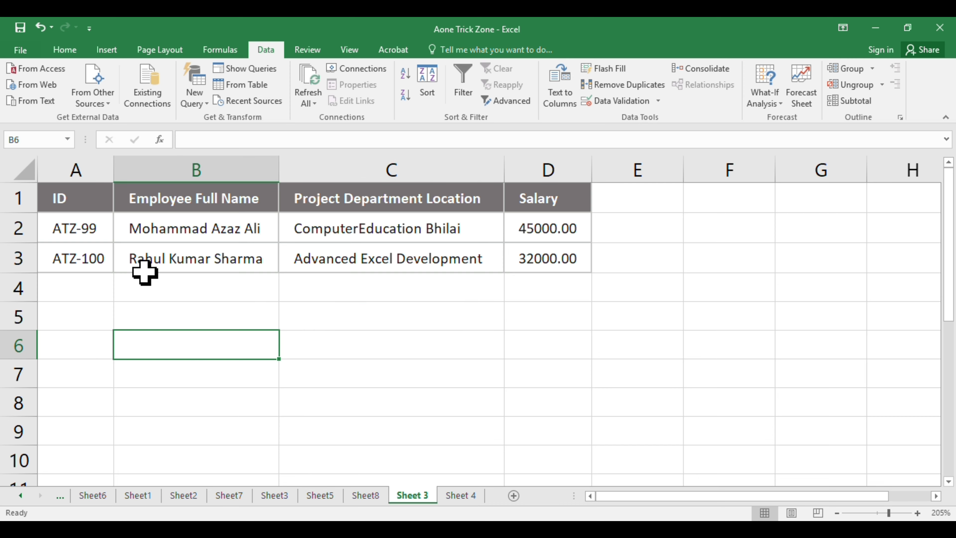
{"action": "left_click", "coordinate": [624, 291]}
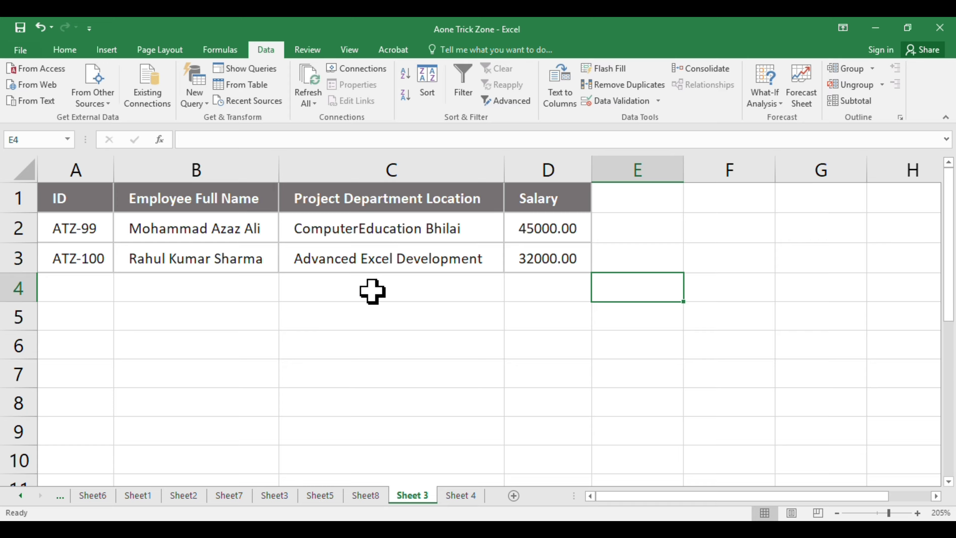
{"action": "left_click", "coordinate": [414, 303]}
{"action": "left_click", "coordinate": [63, 203]}
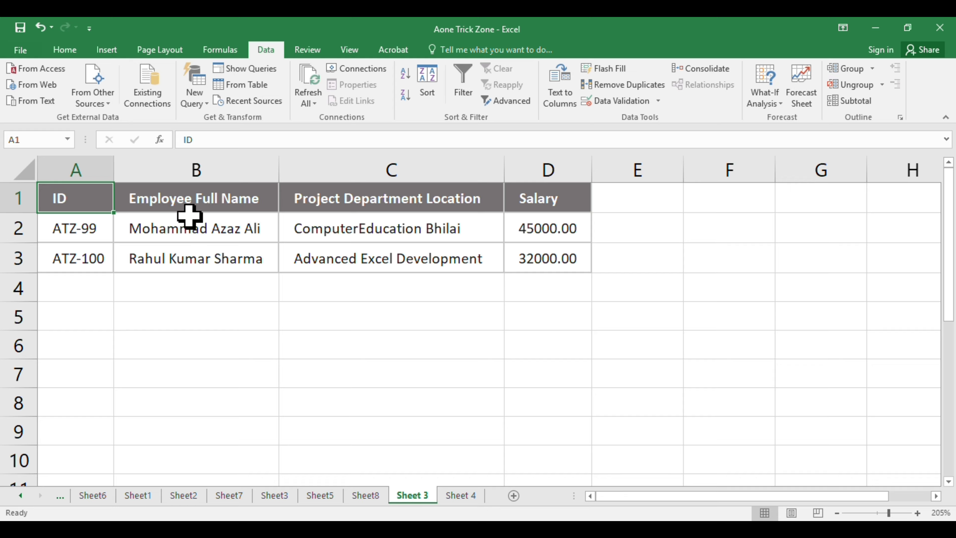
{"action": "left_click_drag", "start_coordinate": [92, 166], "coordinate": [542, 169]}
{"action": "left_click", "coordinate": [207, 198]}
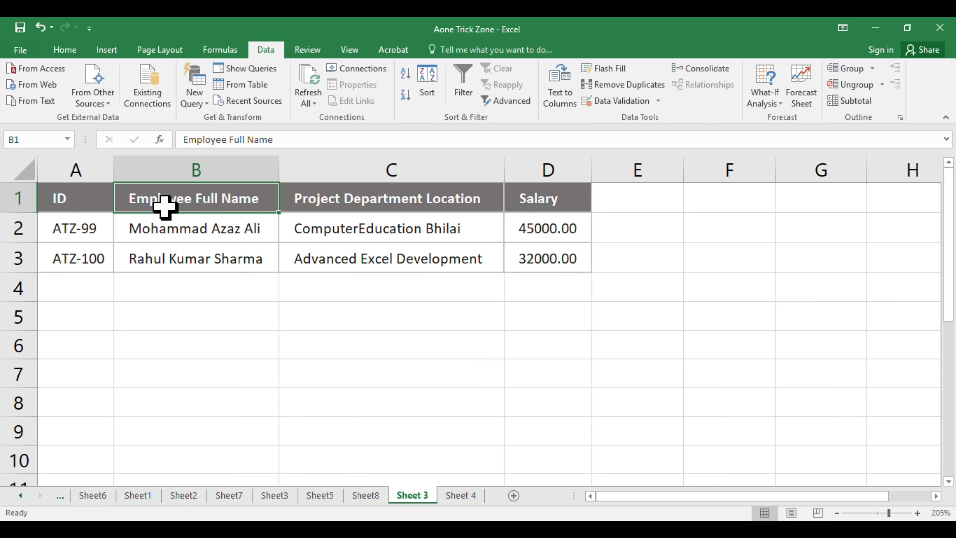
{"action": "left_click_drag", "start_coordinate": [74, 170], "coordinate": [521, 160]}
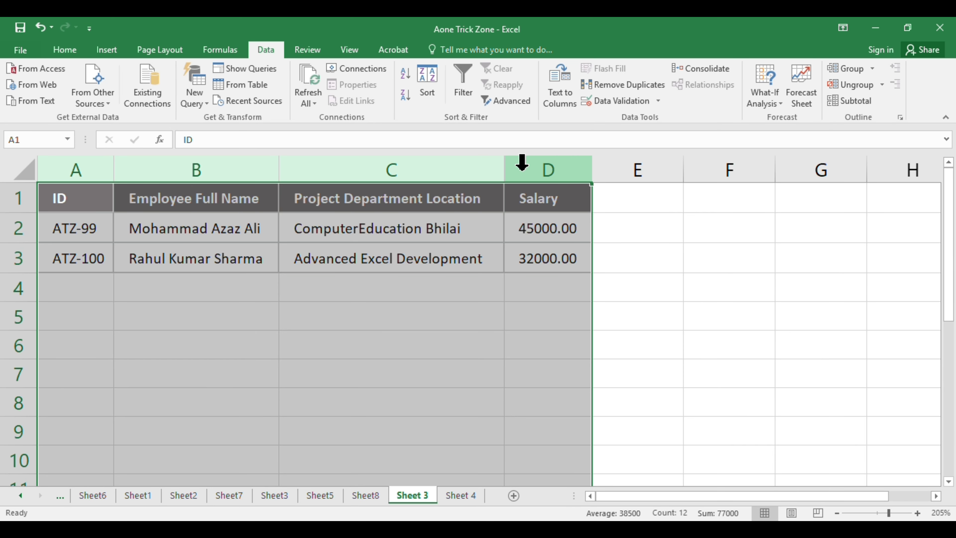
{"action": "left_click", "coordinate": [165, 227]}
Resize columns A through D together to one equal width that fits the Project Department Location text on a single line
{"action": "left_click_drag", "start_coordinate": [70, 172], "coordinate": [615, 171]}
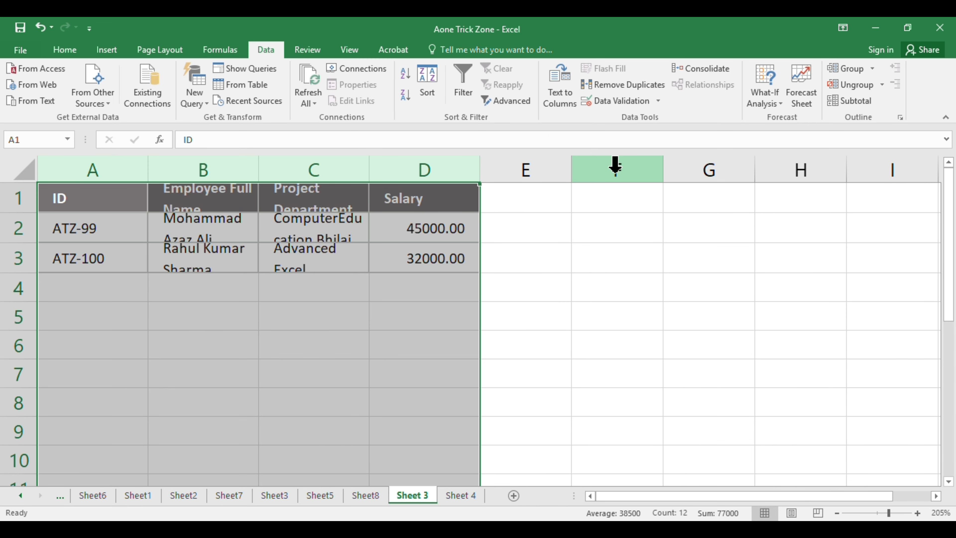
{"action": "left_click_drag", "start_coordinate": [484, 176], "coordinate": [531, 170]}
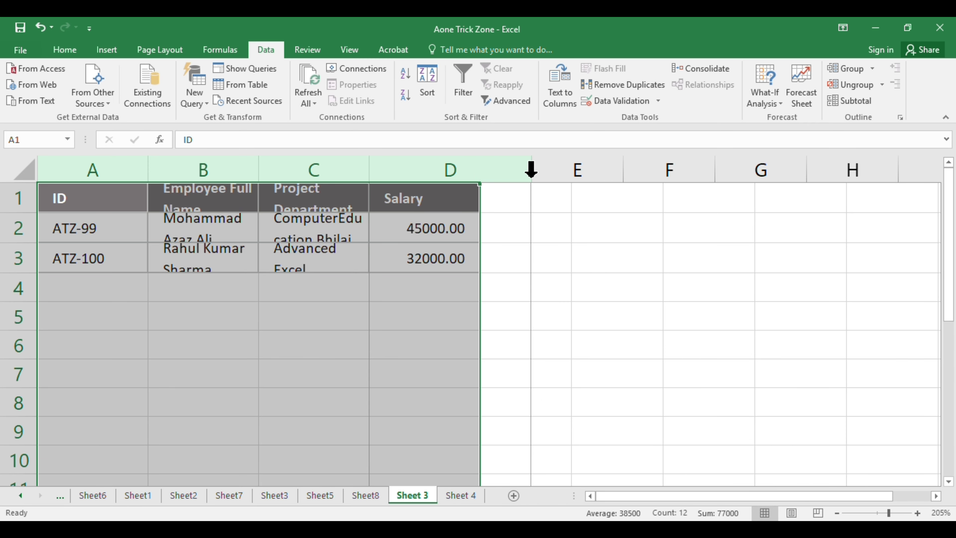
{"action": "left_click_drag", "start_coordinate": [682, 177], "coordinate": [730, 171]}
{"action": "left_click_drag", "start_coordinate": [873, 170], "coordinate": [892, 166]}
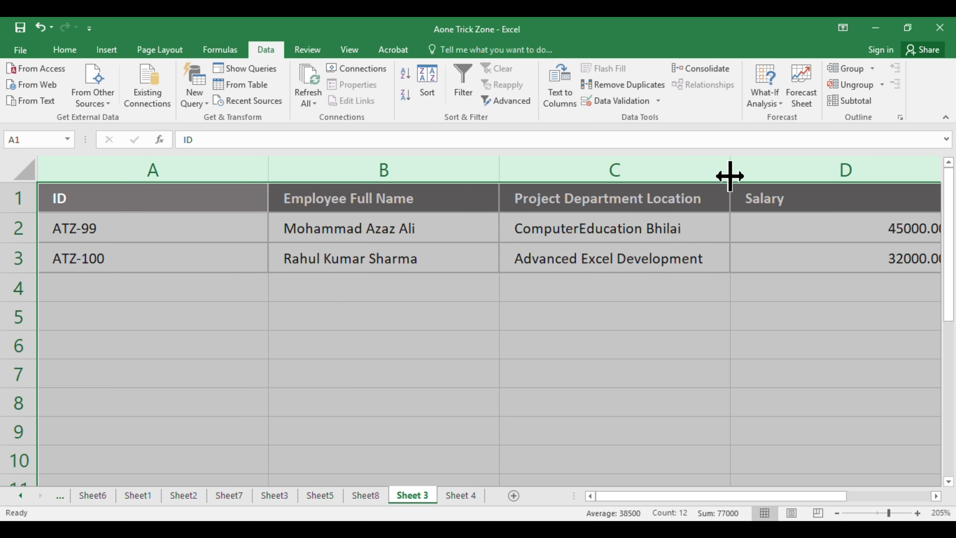
{"action": "left_click_drag", "start_coordinate": [729, 175], "coordinate": [657, 174]}
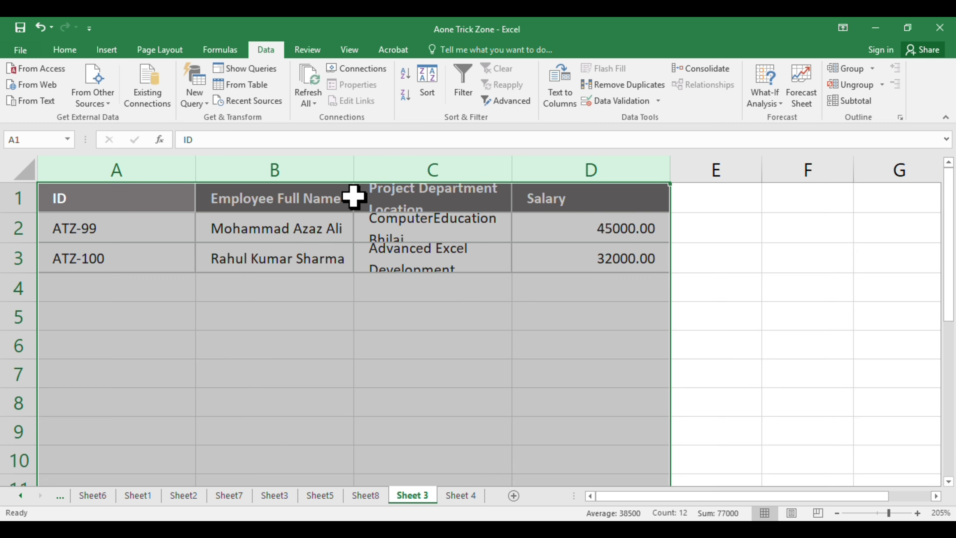
{"action": "left_click_drag", "start_coordinate": [354, 175], "coordinate": [379, 175]}
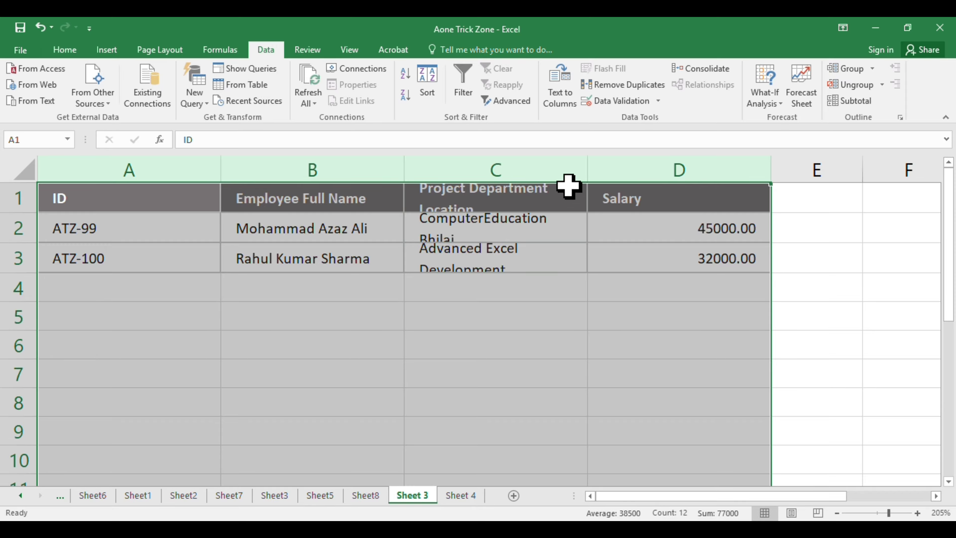
{"action": "left_click_drag", "start_coordinate": [586, 171], "coordinate": [621, 170]}
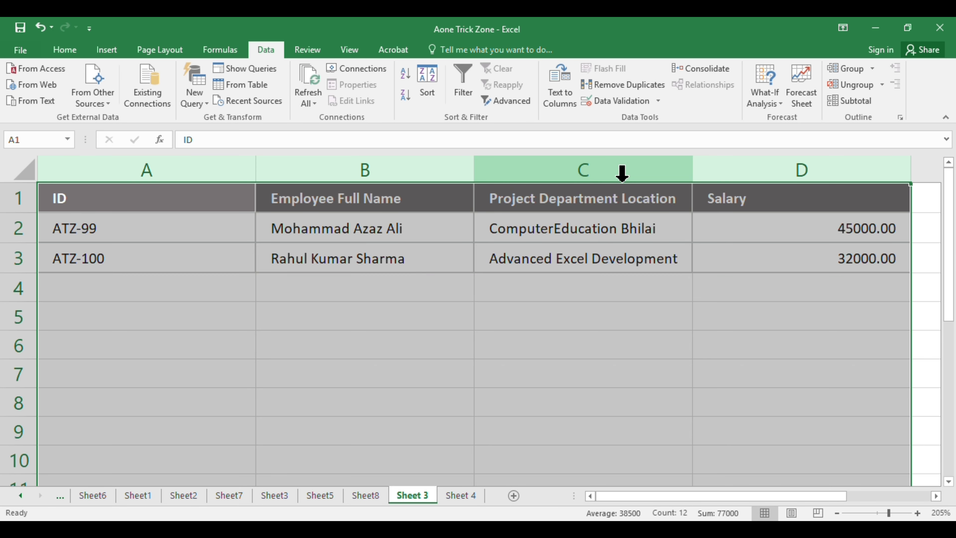
{"action": "left_click", "coordinate": [539, 282]}
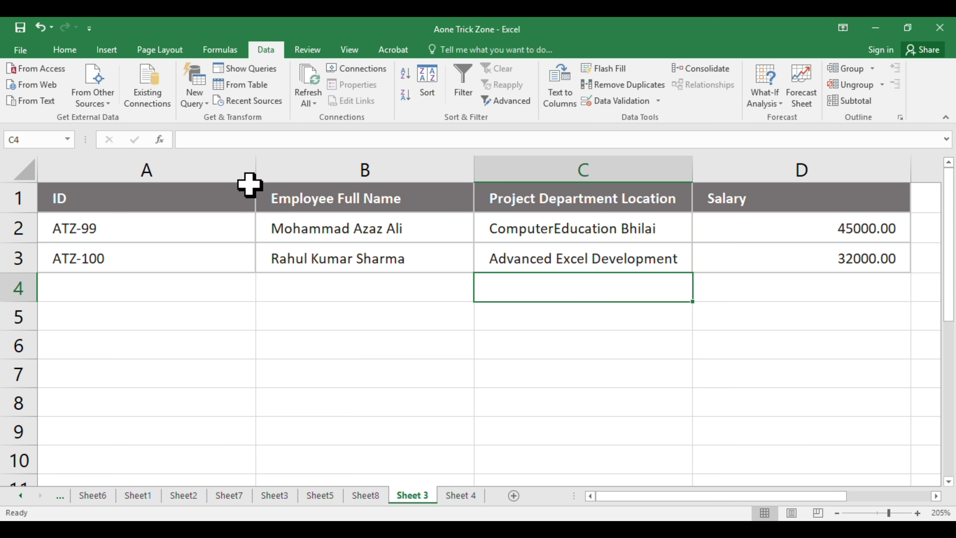
Narrow only the ID column, leaving a moderate margin beside its entries
{"action": "left_click_drag", "start_coordinate": [255, 177], "coordinate": [172, 184]}
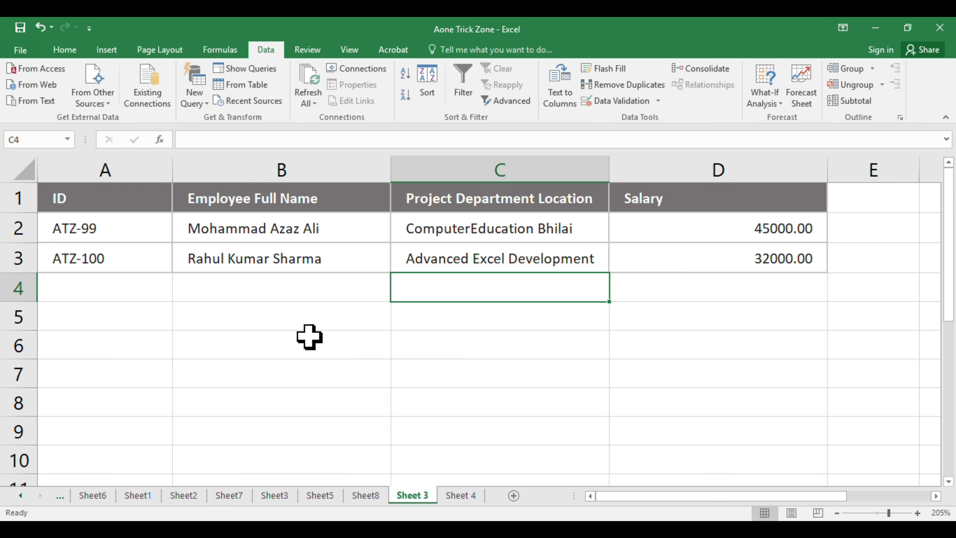
{"action": "left_click", "coordinate": [602, 320]}
{"action": "left_click", "coordinate": [717, 264]}
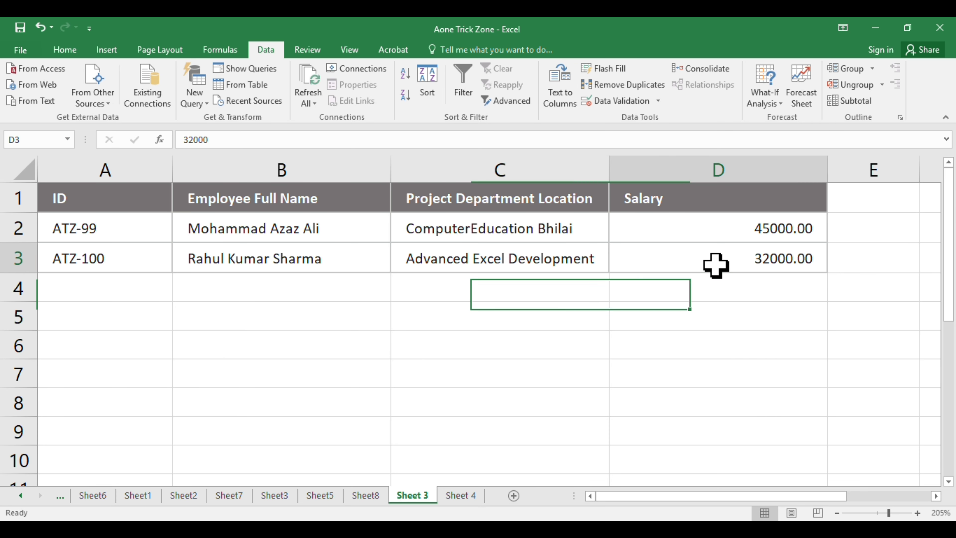
Narrow only the Salary column slightly, then select an empty cell below the table
{"action": "left_click_drag", "start_coordinate": [826, 173], "coordinate": [814, 173]}
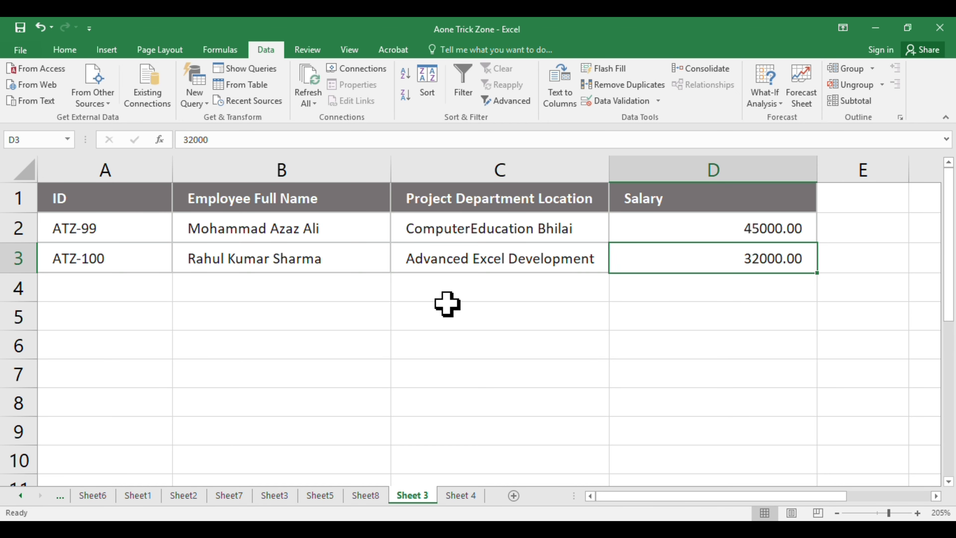
{"action": "left_click", "coordinate": [224, 354]}
Switch to Sheet8 and look over the Aone Trick Zone logo and the Zero to Pro banner
{"action": "left_click", "coordinate": [365, 495]}
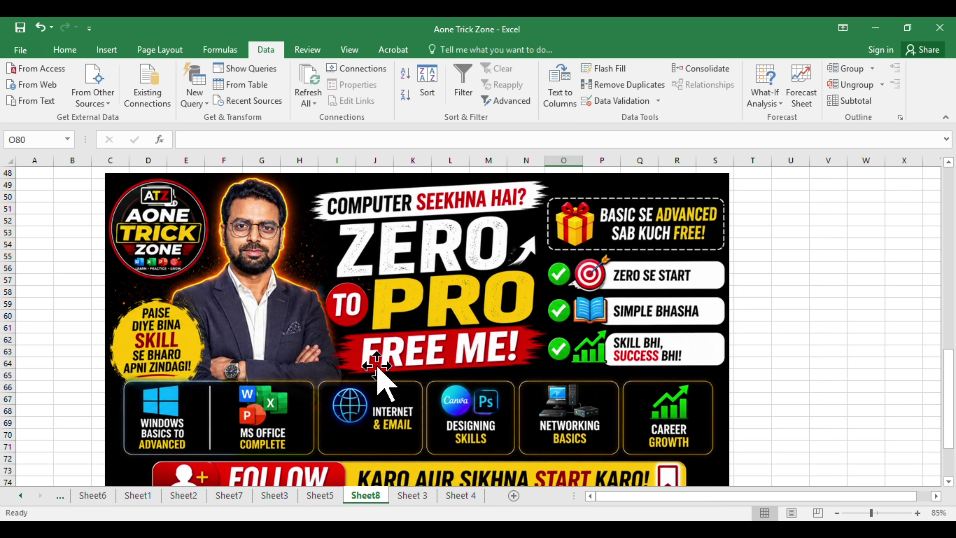
{"action": "scroll", "coordinate": [377, 366], "scroll_direction": "down", "scroll_amount": 1}
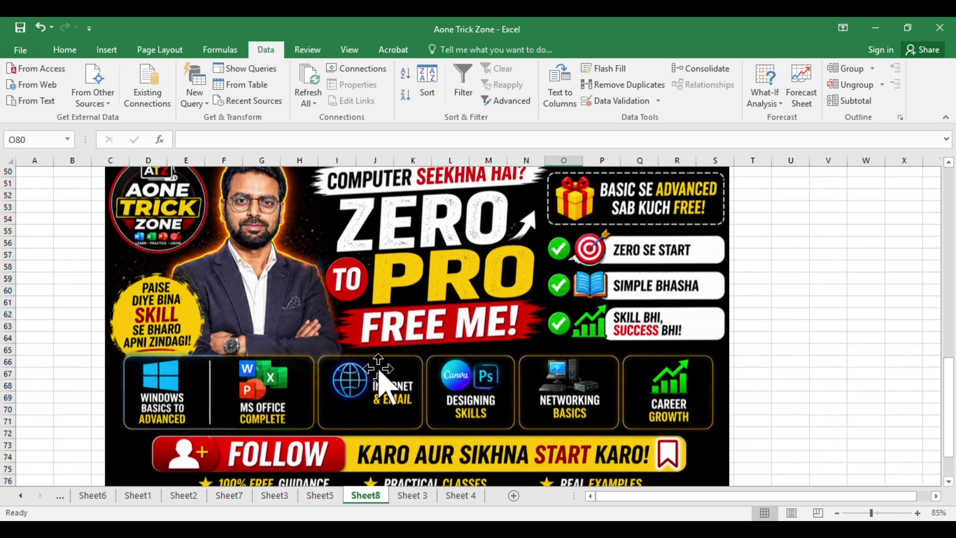
{"action": "scroll", "coordinate": [376, 365], "scroll_direction": "up", "scroll_amount": 8}
{"action": "scroll", "coordinate": [387, 365], "scroll_direction": "up", "scroll_amount": 7}
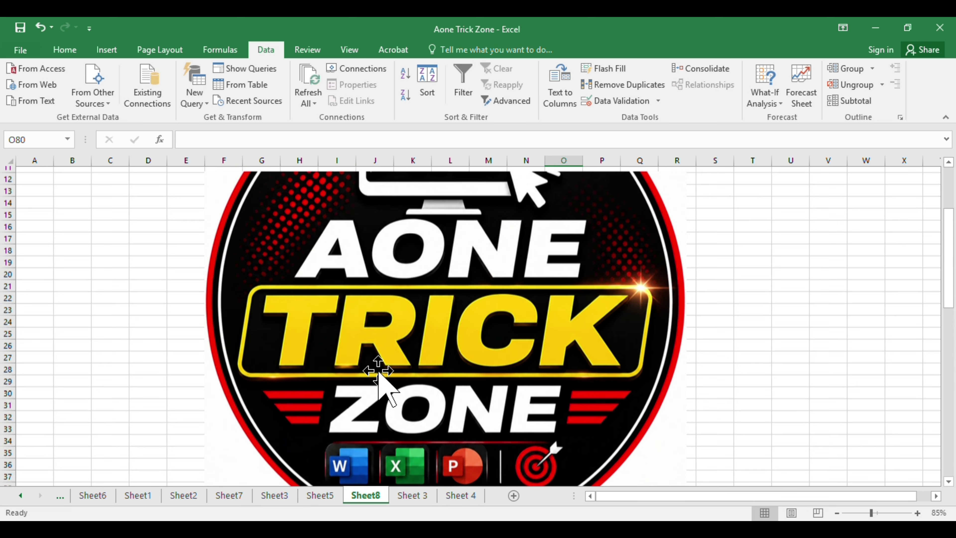
{"action": "scroll", "coordinate": [378, 365], "scroll_direction": "down", "scroll_amount": 3, "text": "ctrl"}
{"action": "scroll", "coordinate": [378, 365], "scroll_direction": "down", "scroll_amount": 1, "text": "ctrl"}
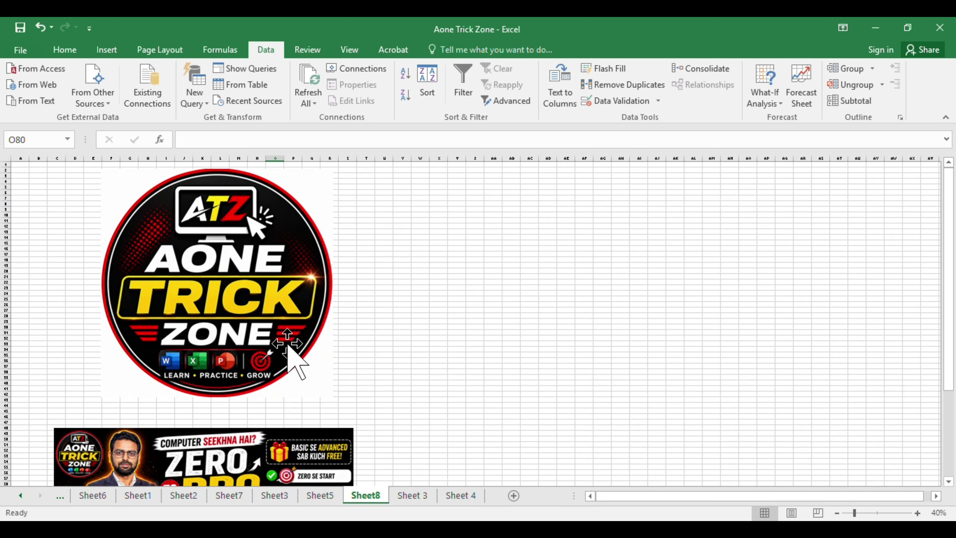
{"action": "scroll", "coordinate": [269, 354], "scroll_direction": "up", "scroll_amount": 3, "text": "ctrl"}
{"action": "scroll", "coordinate": [343, 321], "scroll_direction": "down", "scroll_amount": 3}
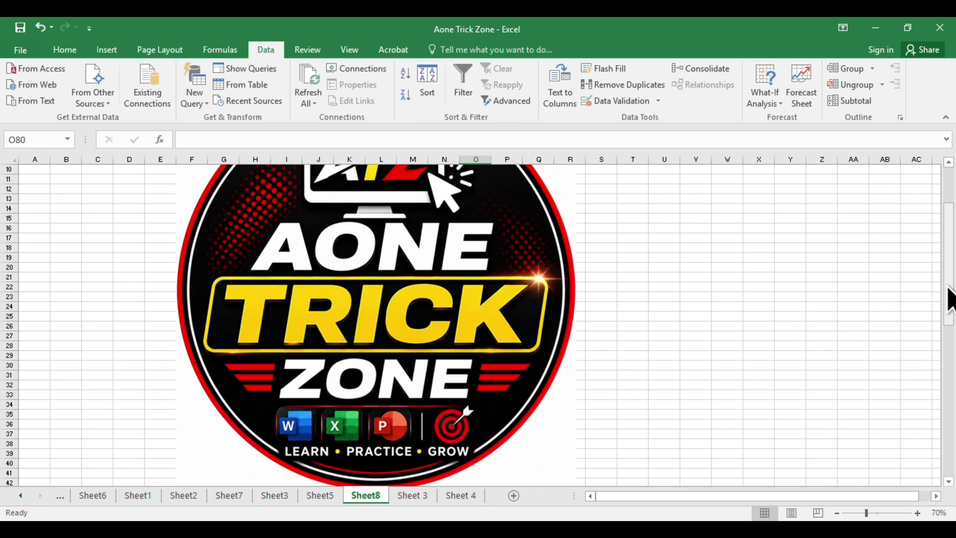
{"action": "left_click_drag", "start_coordinate": [950, 297], "coordinate": [950, 289]}
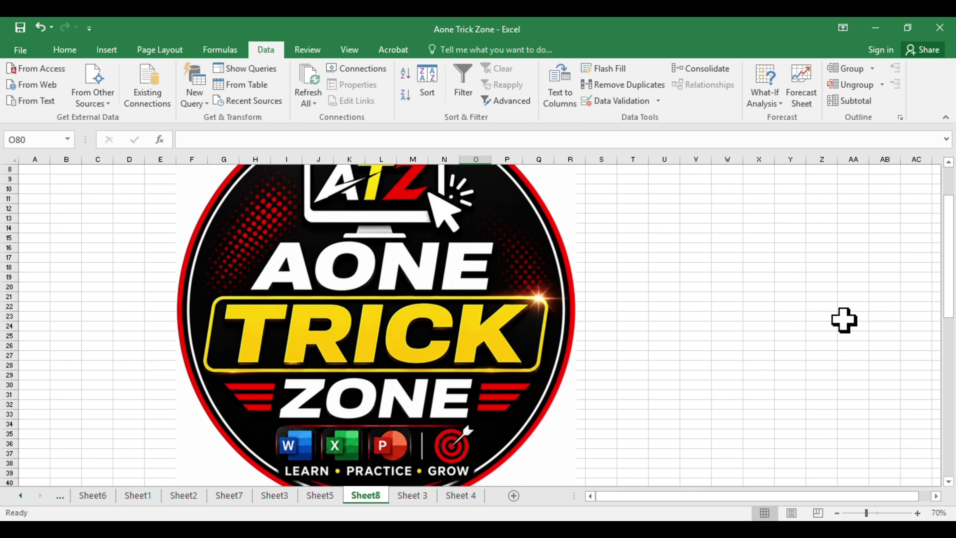
Return to Sheet 3 and review the entries in the resized ID, Employee Full Name and Project Department Location columns
{"action": "left_click", "coordinate": [414, 495]}
{"action": "left_click", "coordinate": [612, 290]}
{"action": "left_click", "coordinate": [417, 249]}
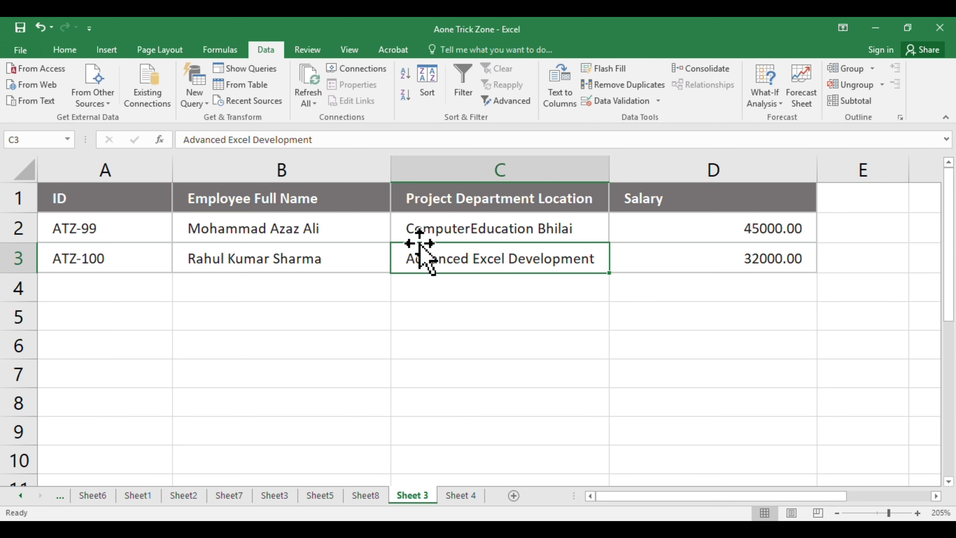
{"action": "left_click", "coordinate": [219, 223]}
{"action": "left_click", "coordinate": [103, 247]}
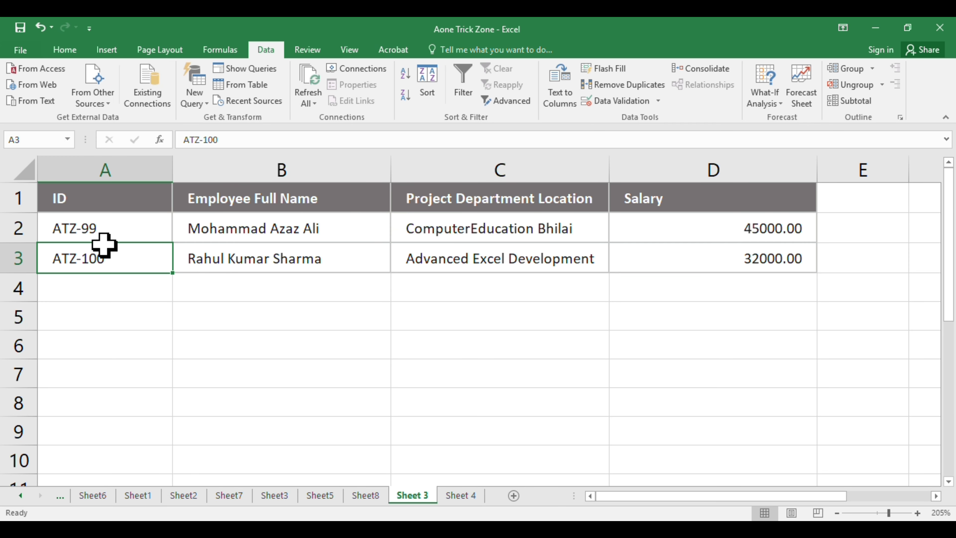
{"action": "left_click", "coordinate": [141, 233]}
{"action": "left_click", "coordinate": [261, 256]}
{"action": "left_click", "coordinate": [491, 259]}
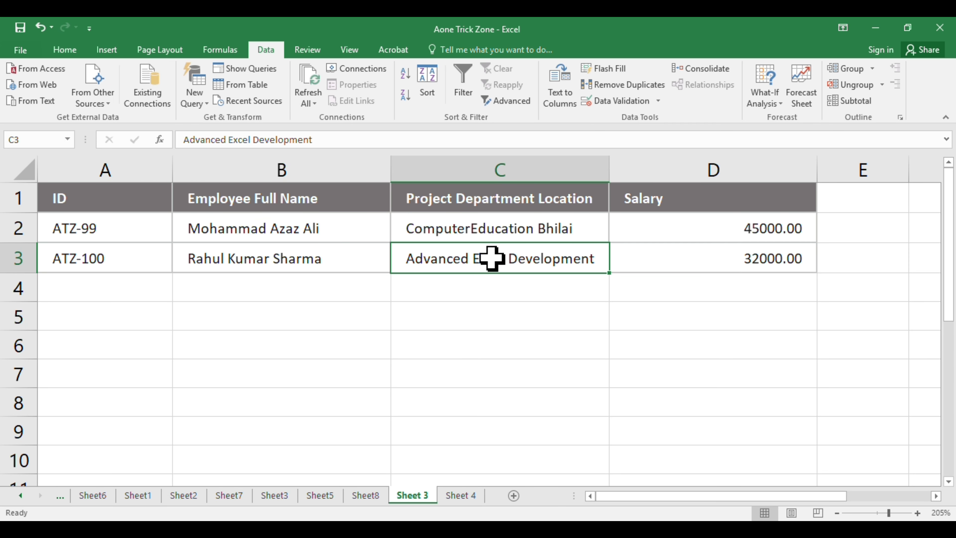
{"action": "left_click", "coordinate": [492, 233]}
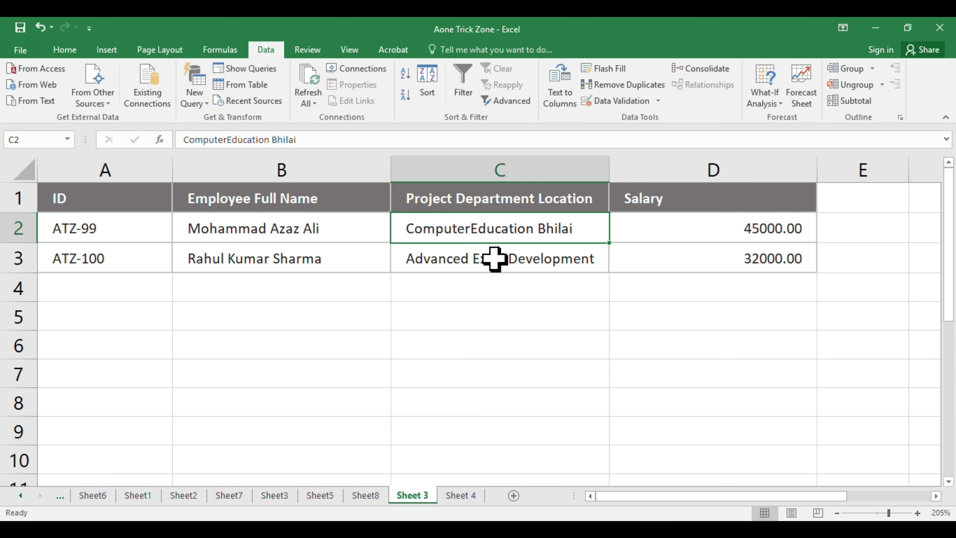